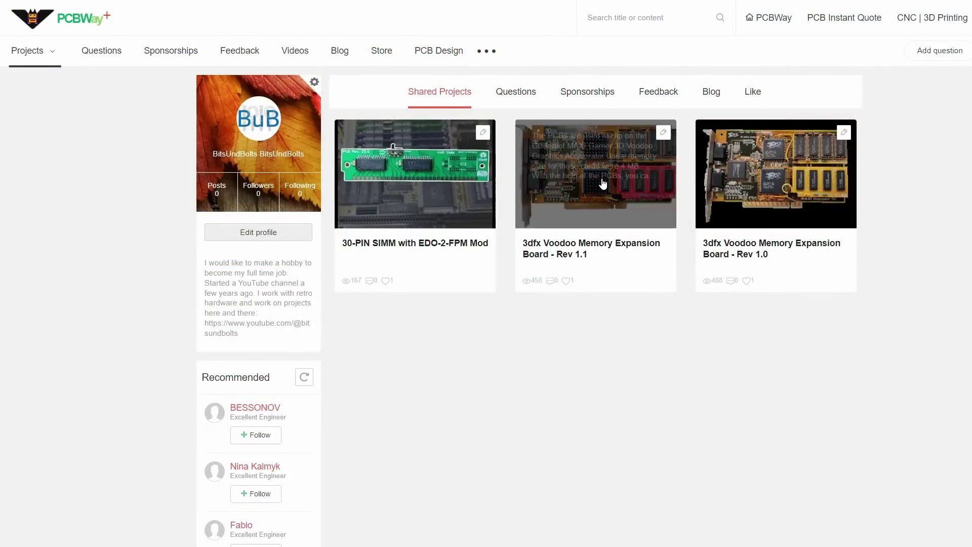
# Open the 3dfx Voodoo Memory Expansion Board Rev 1.1 project and examine the blue tower model around its 200 marking in 3D View
pyautogui.click(601, 185)
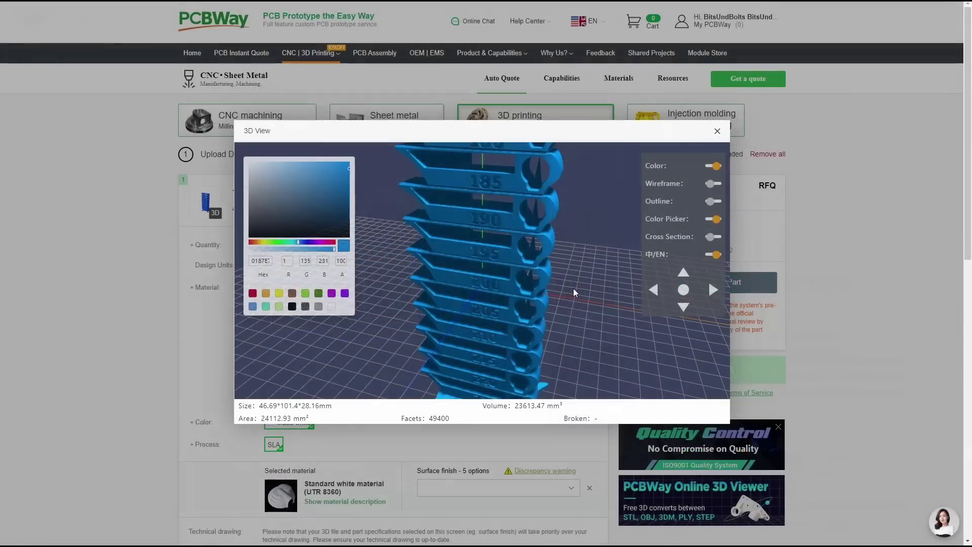
pyautogui.moveTo(573, 288); pyautogui.dragTo(593, 287)
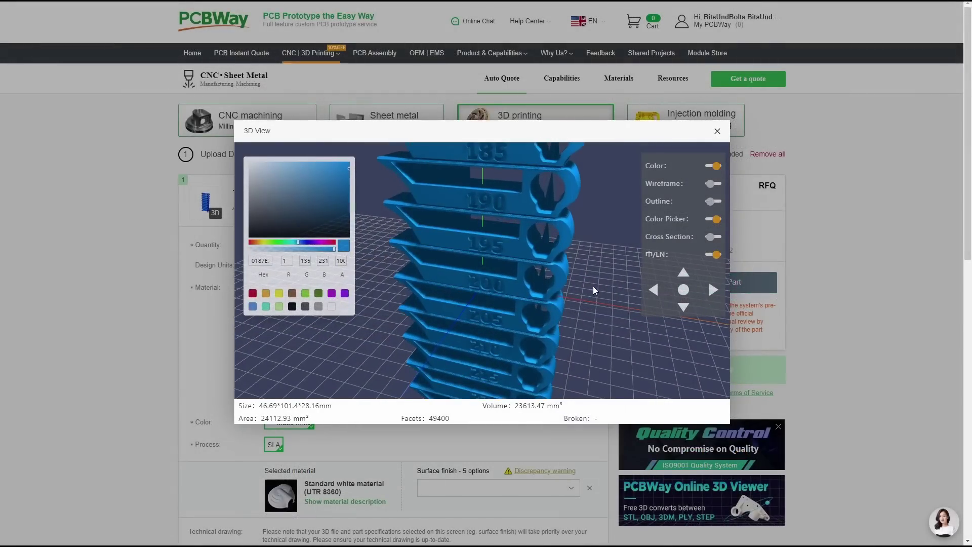
pyautogui.scroll(3, 631, 281)
pyautogui.scroll(5, 709, 281)
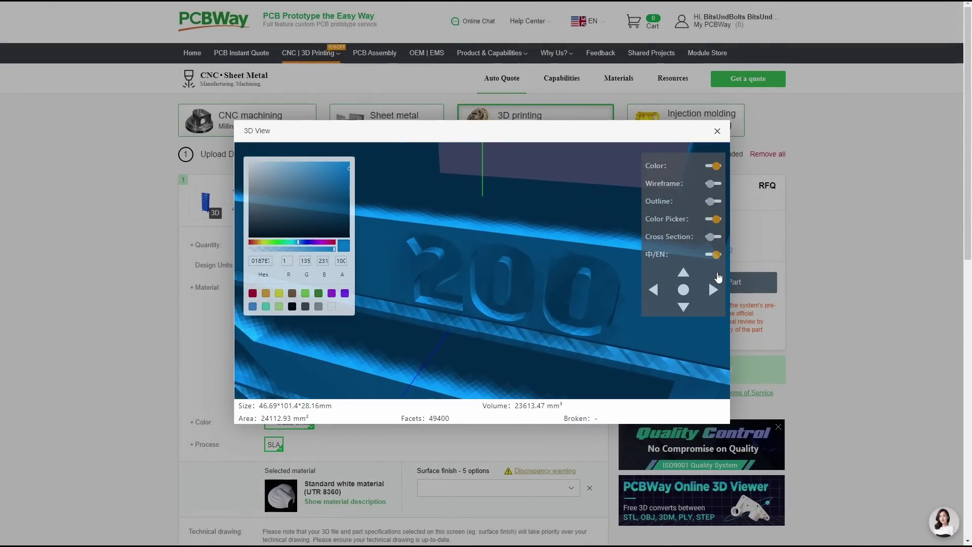
pyautogui.scroll(-8, 607, 275)
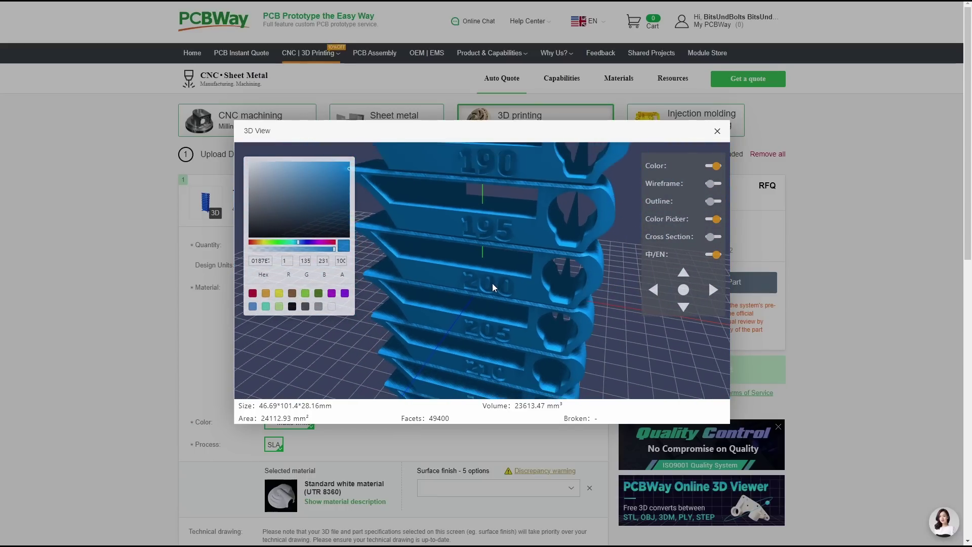
pyautogui.scroll(-5, 444, 291)
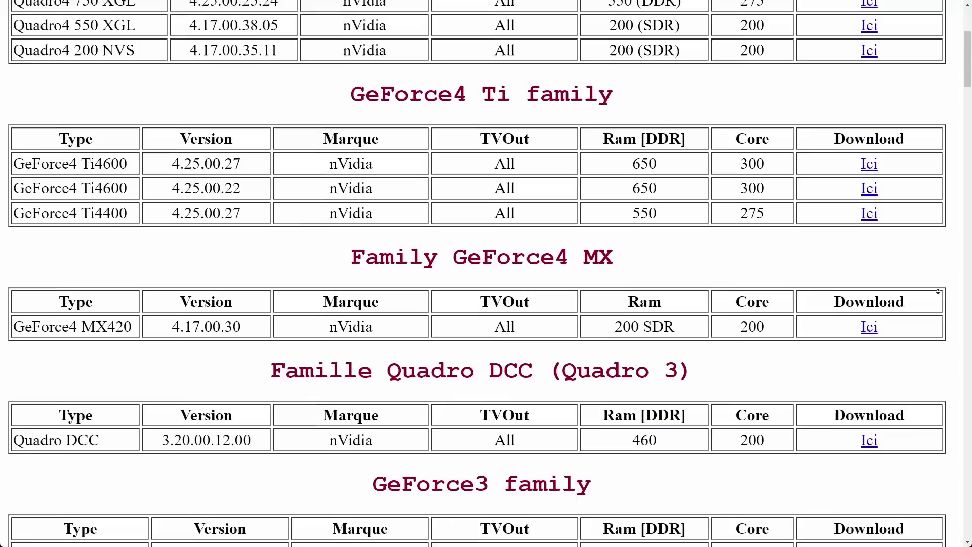
# Look through the nVidia BIOS download tables from the GeForce4 Ti family down to the GeForce2 MX family
pyautogui.scroll(-10, 937, 291)
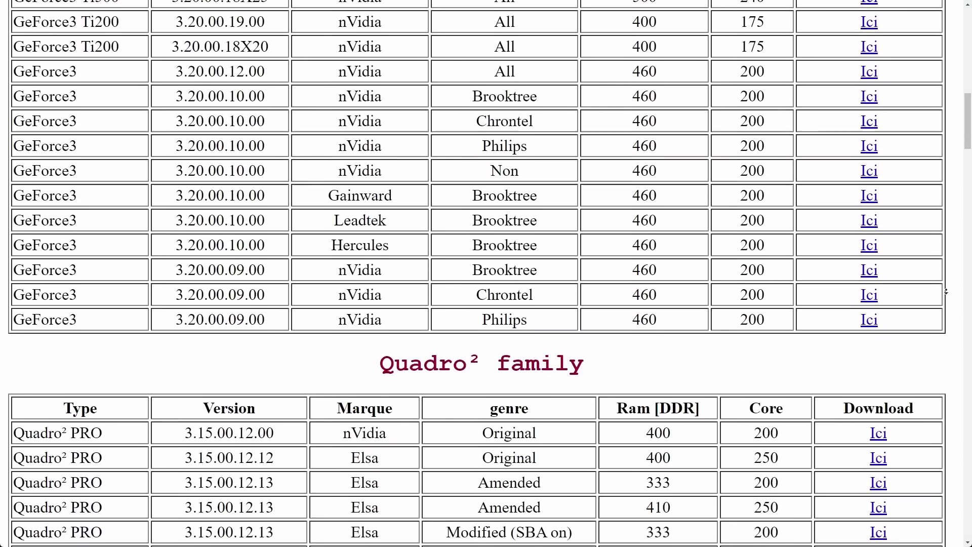
pyautogui.scroll(-10, 954, 291)
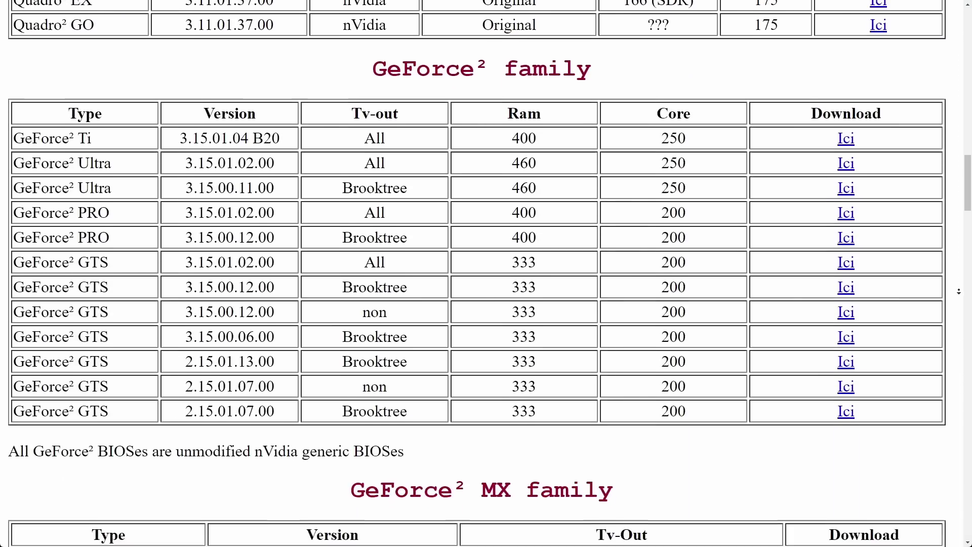
pyautogui.scroll(-5, 958, 291)
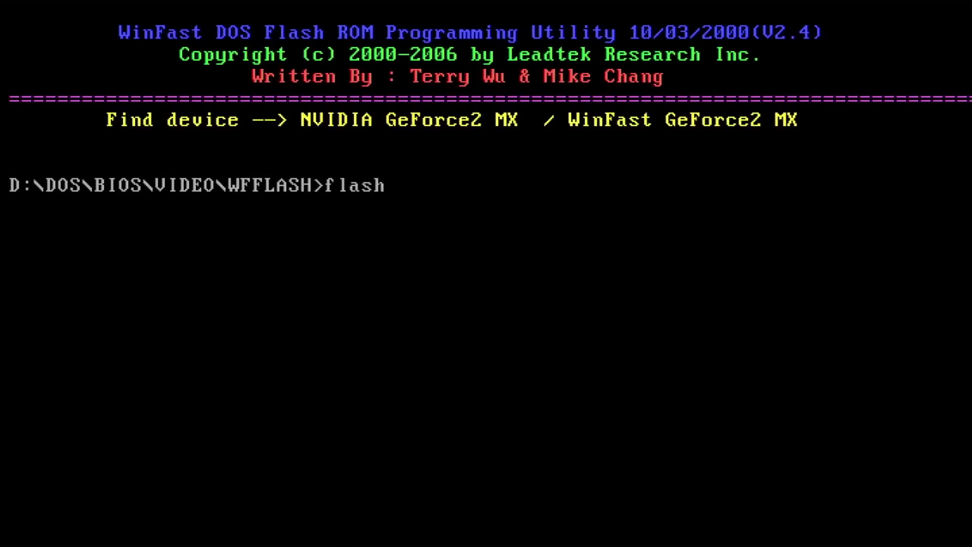
# Try to flash the graphics card's BIOS with NEW.ROM using flash26, agreeing to continue with programming
pyautogui.press('Return')
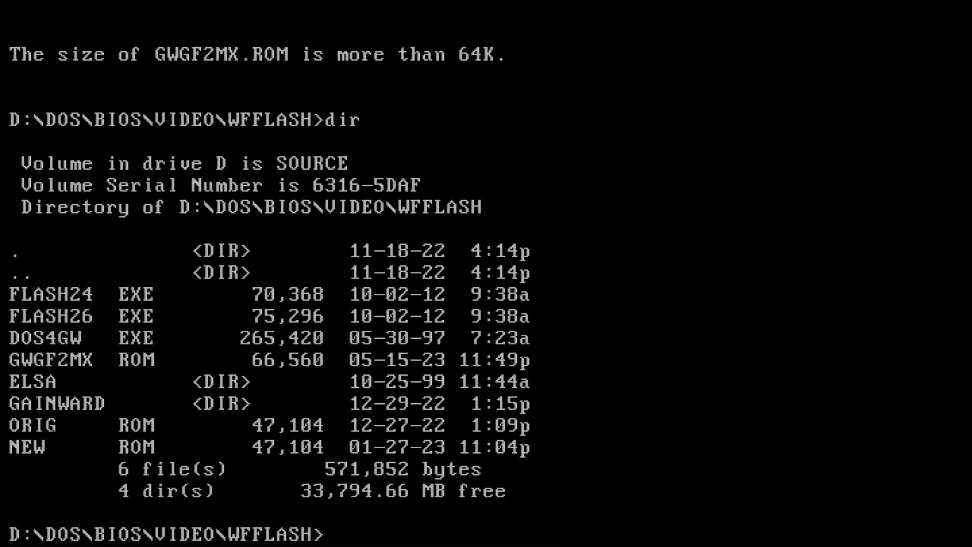
pyautogui.write('flash26 NEW.ROM')
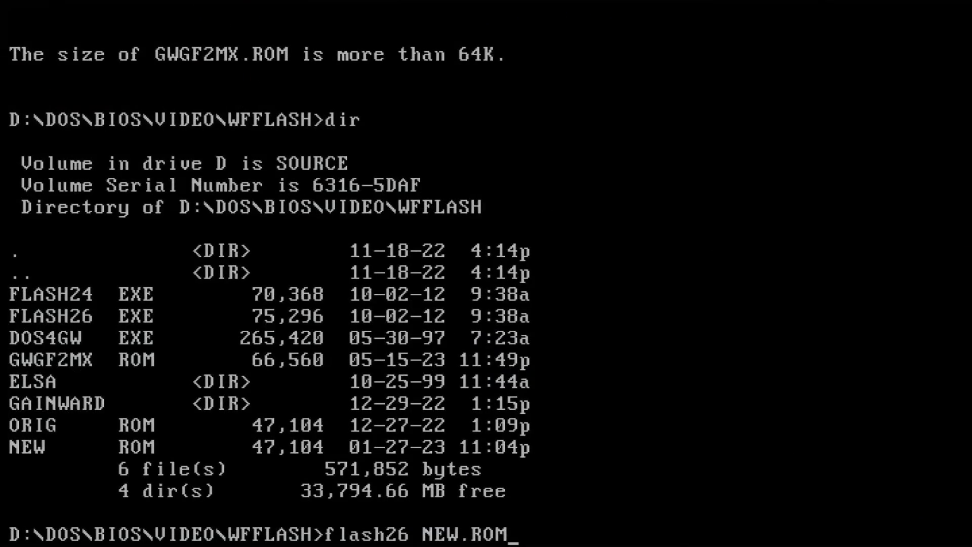
pyautogui.press('Return')
pyautogui.press('y')
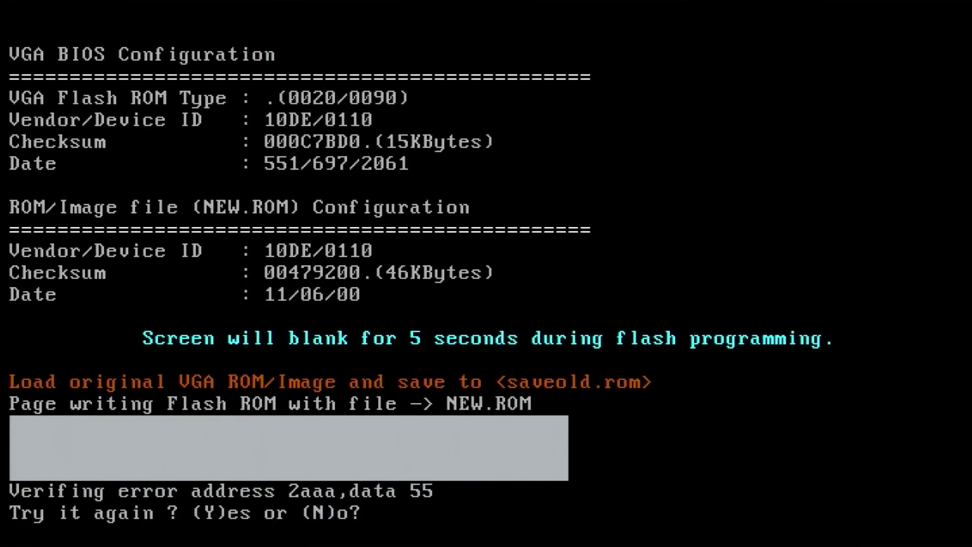
# Retry writing NEW.ROM to the flash ROM several times, declining a further attempt at the end
pyautogui.press('y')
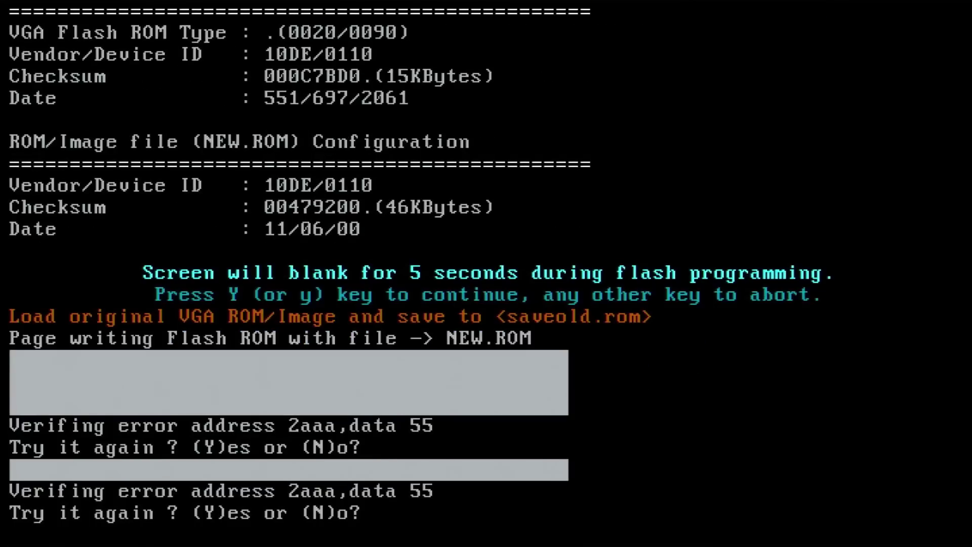
pyautogui.press('y')
pyautogui.press('y')
pyautogui.press('y')
pyautogui.press('y')
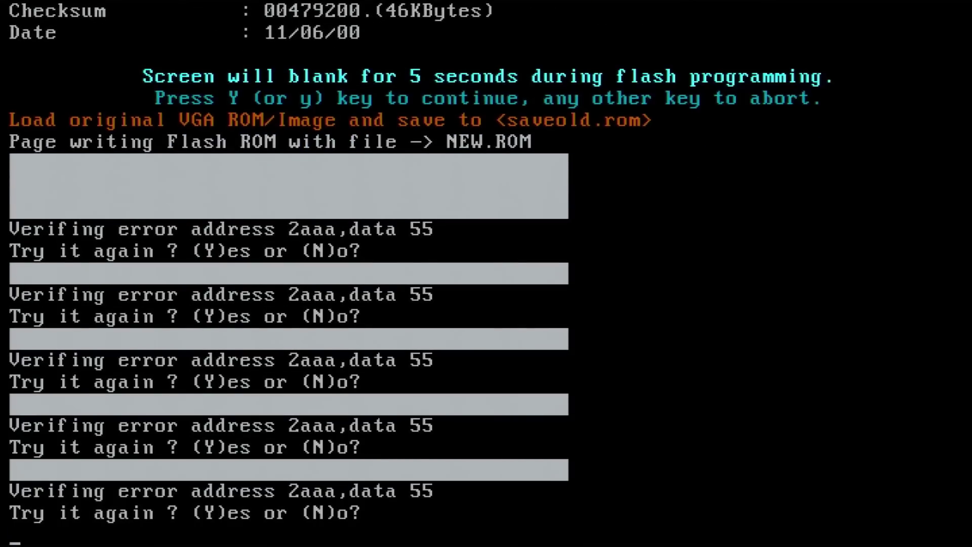
pyautogui.press('n')
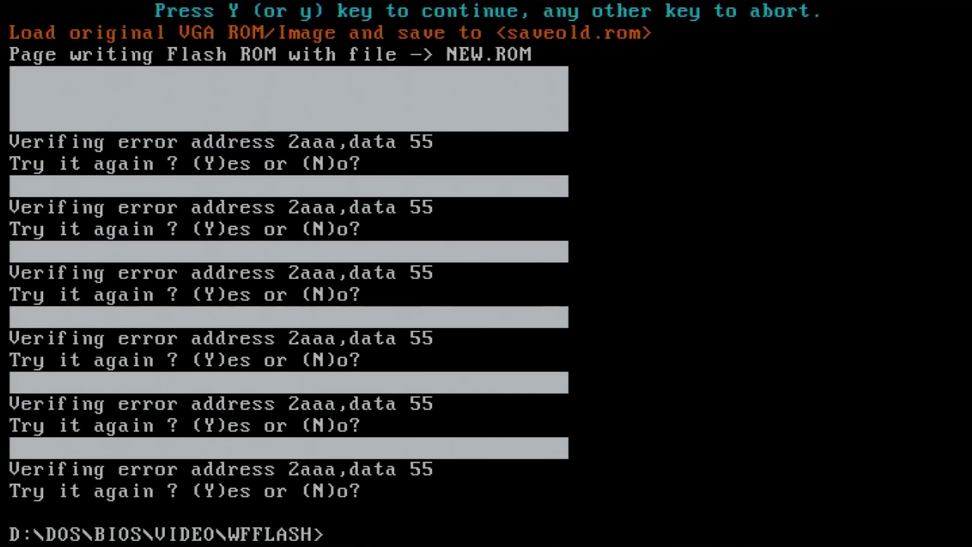
# List the files in the WFFLASH directory and try to flash GWGF2MX.ROM with flash26
pyautogui.write('dir')
pyautogui.press('Return')
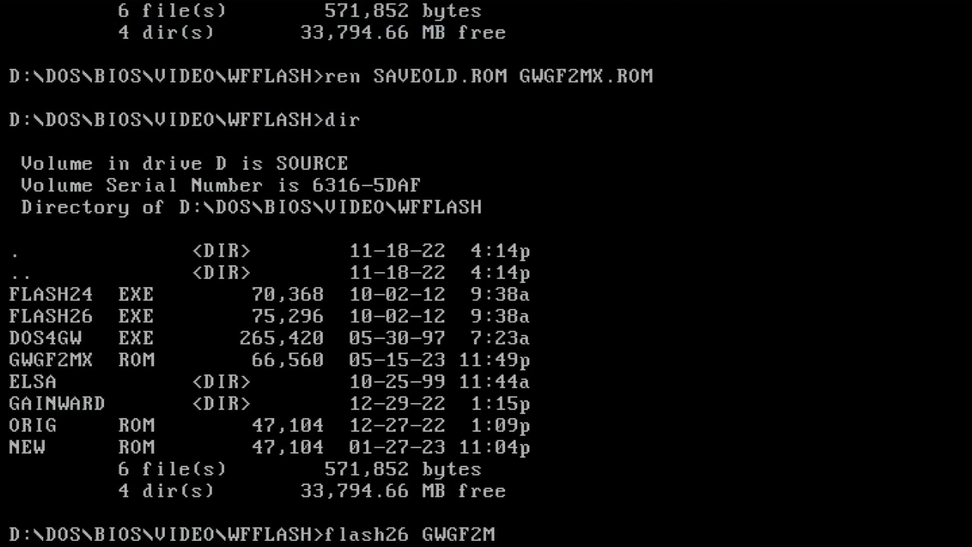
pyautogui.write('OM')
pyautogui.press('Return')
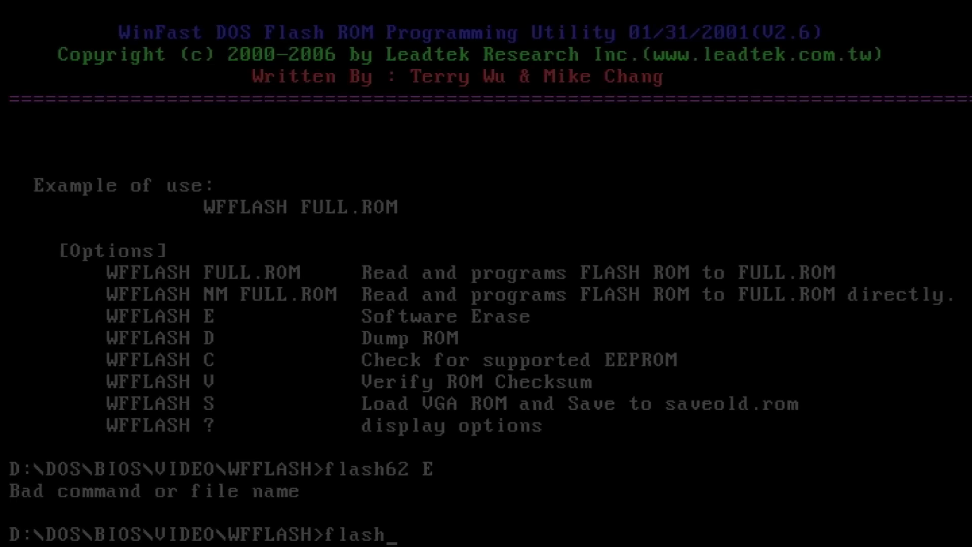
# Run flash26 with the E option to erase the graphics card's flash ROM by software
pyautogui.write('26 E')
pyautogui.press('Return')
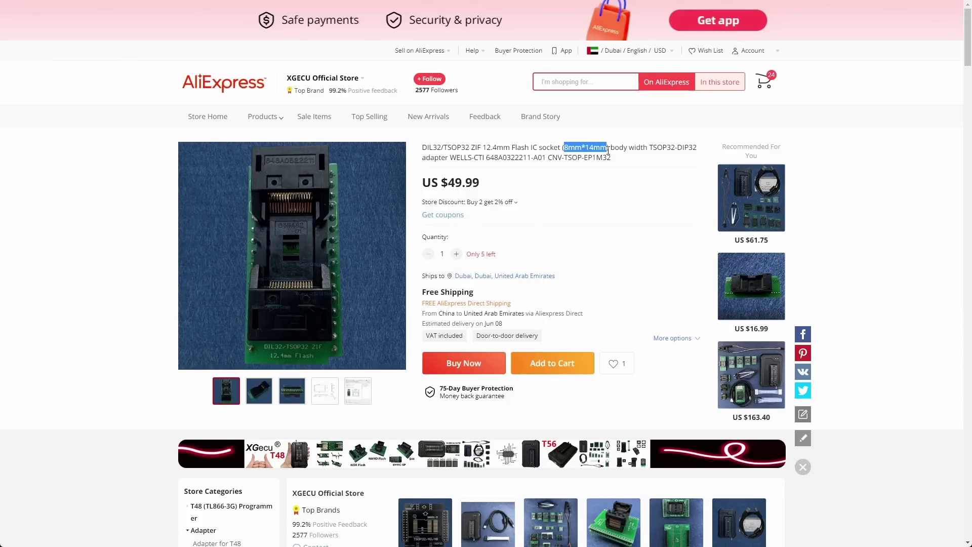
# Examine the description photos and adapter information of the DIL32/TSOP32 ZIF 12.4mm Flash IC socket on AliExpress
pyautogui.scroll(-9, 559, 227)
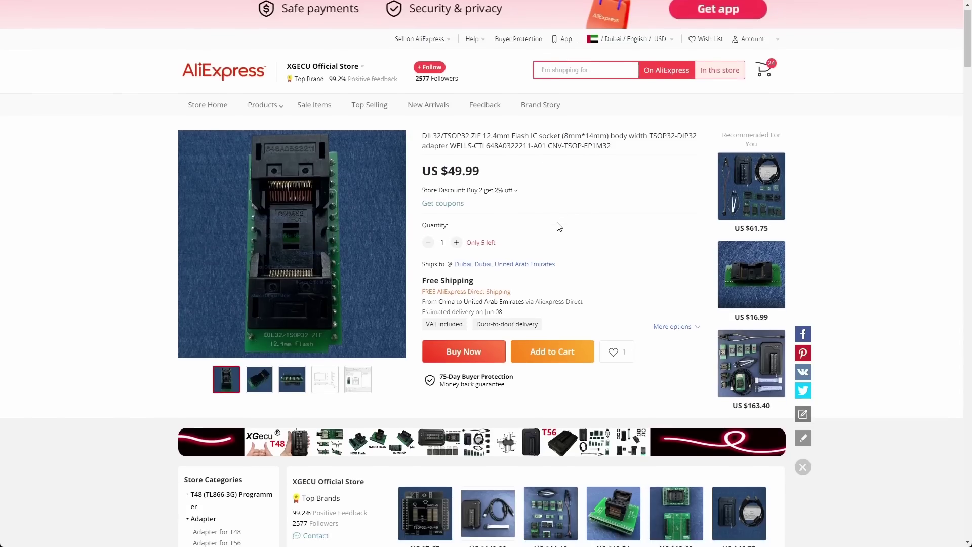
pyautogui.scroll(-8, 557, 229)
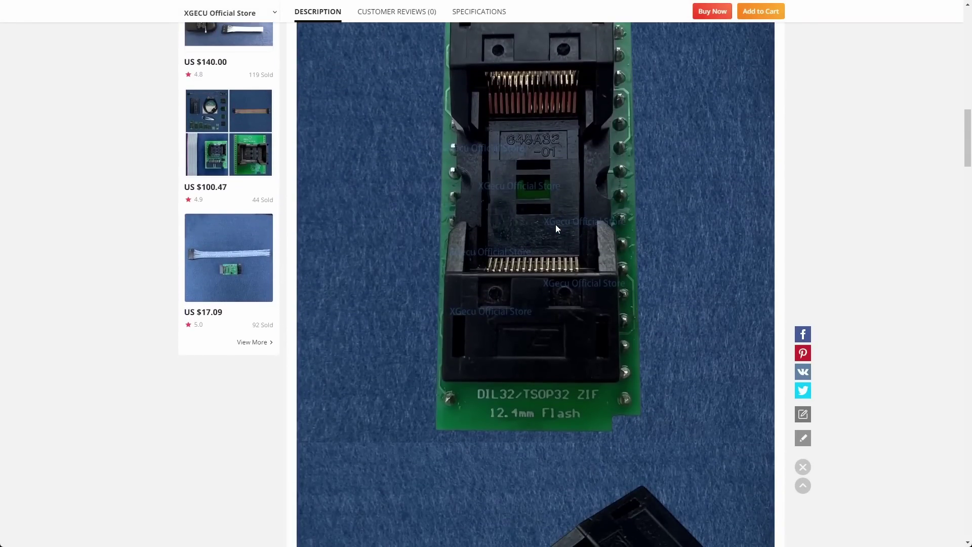
pyautogui.scroll(-2, 555, 225)
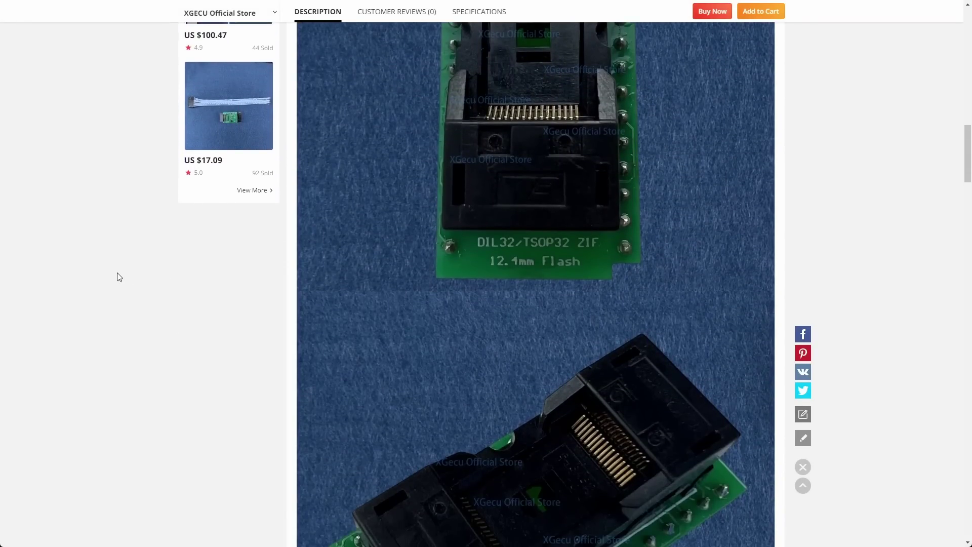
pyautogui.scroll(-10, 120, 277)
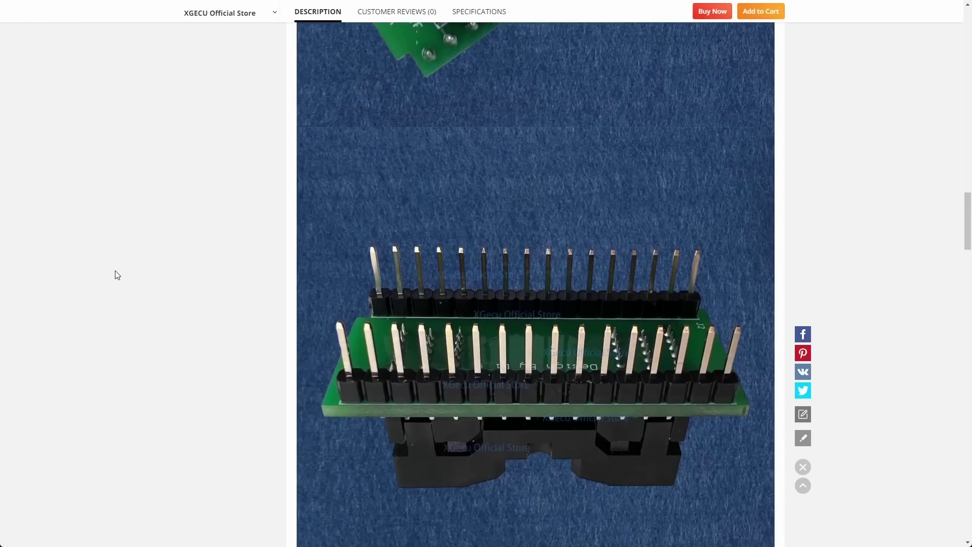
pyautogui.scroll(-6, 117, 275)
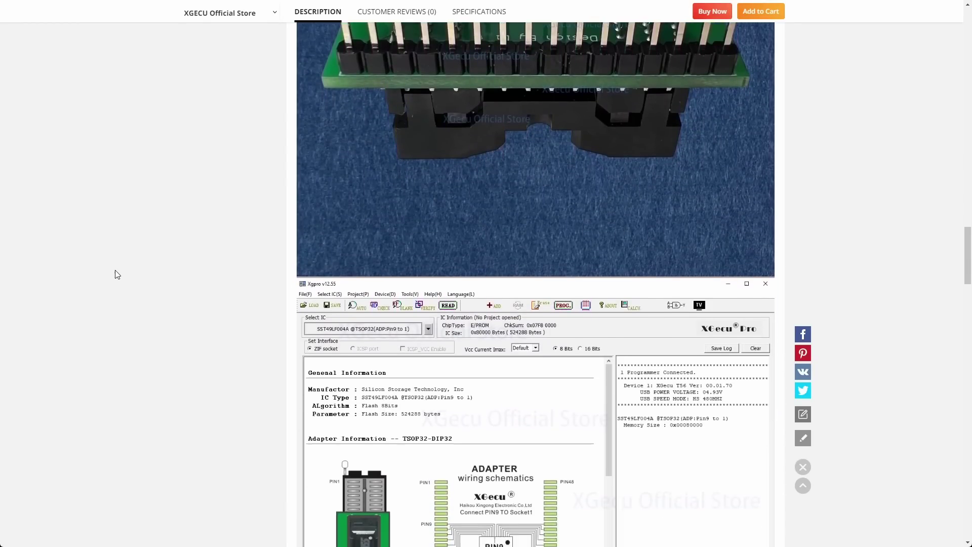
pyautogui.scroll(-3, 117, 274)
pyautogui.scroll(-1, 117, 275)
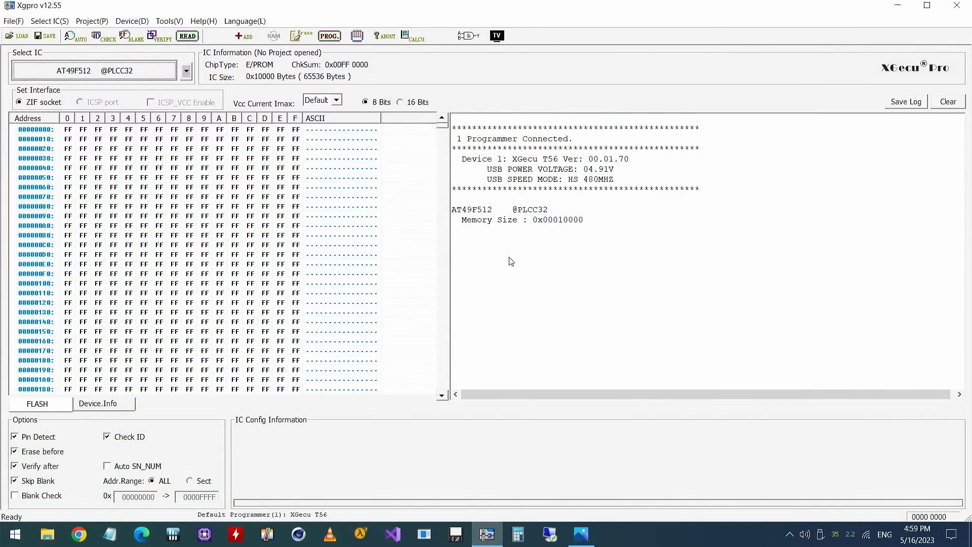
pyautogui.click(139, 76)
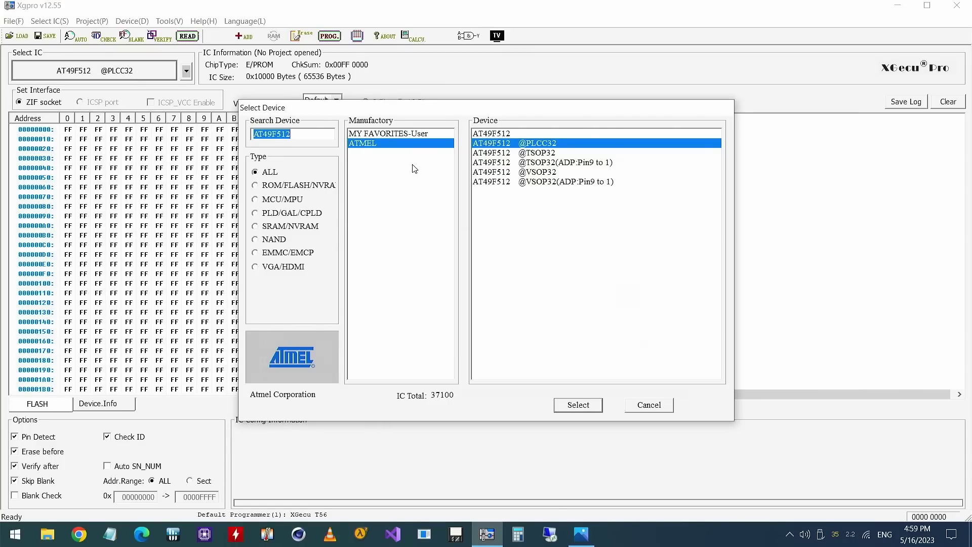
pyautogui.press('Return')
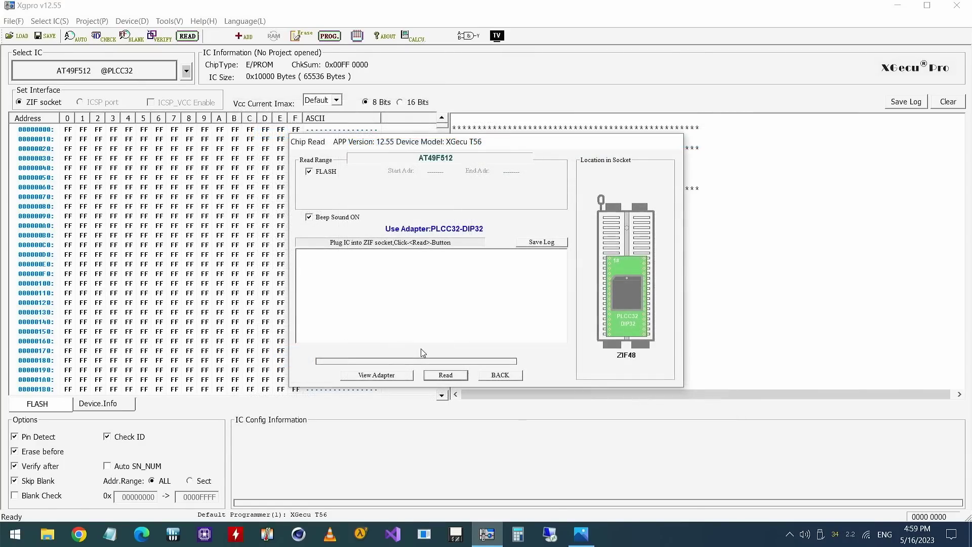
pyautogui.click(389, 376)
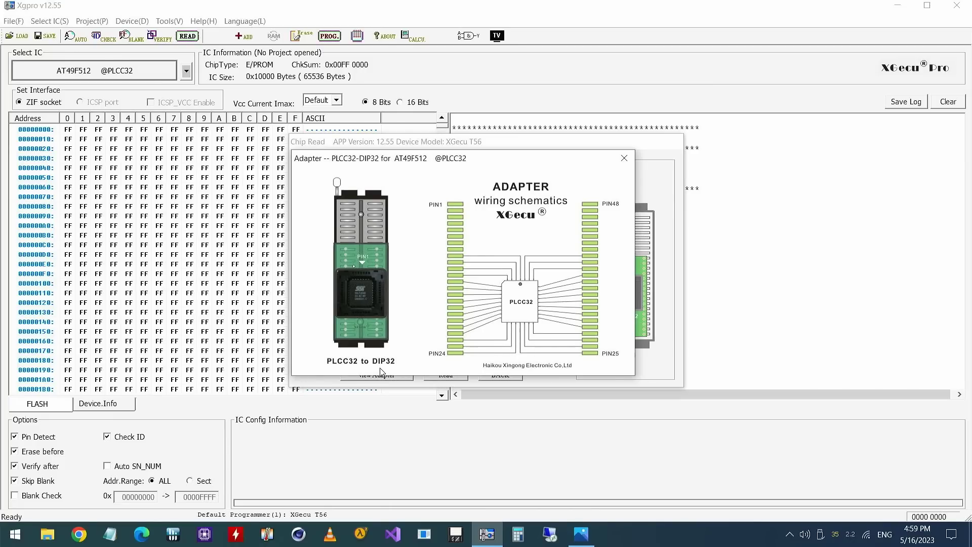
pyautogui.click(382, 372)
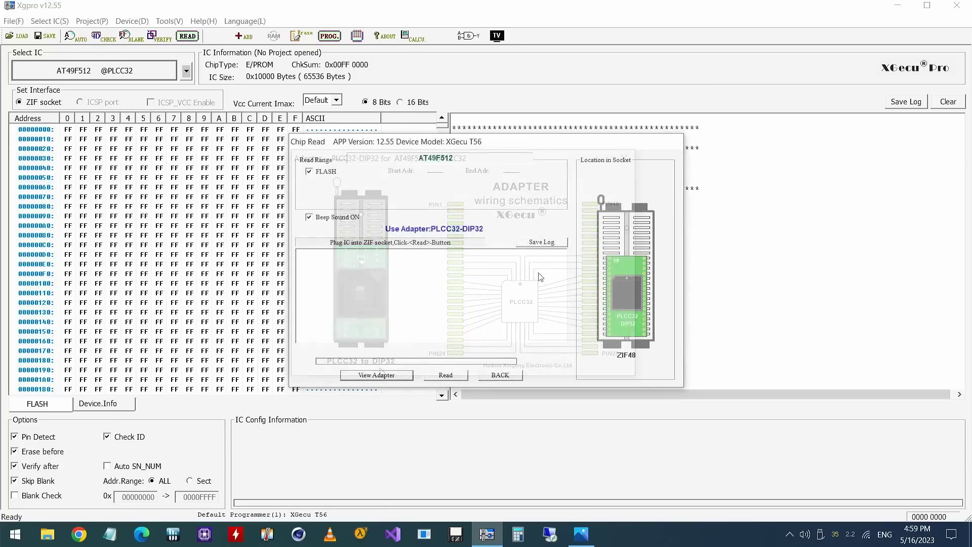
pyautogui.click(450, 378)
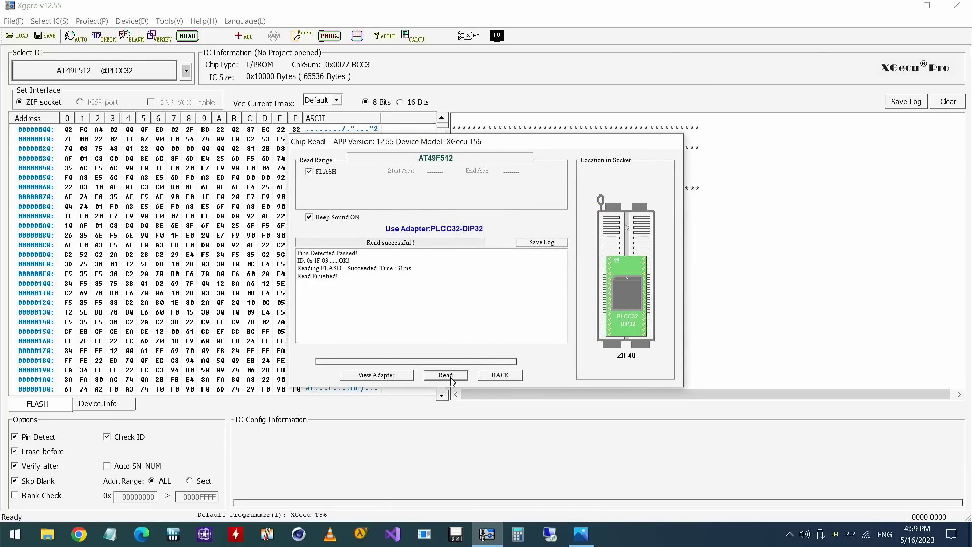
pyautogui.click(496, 377)
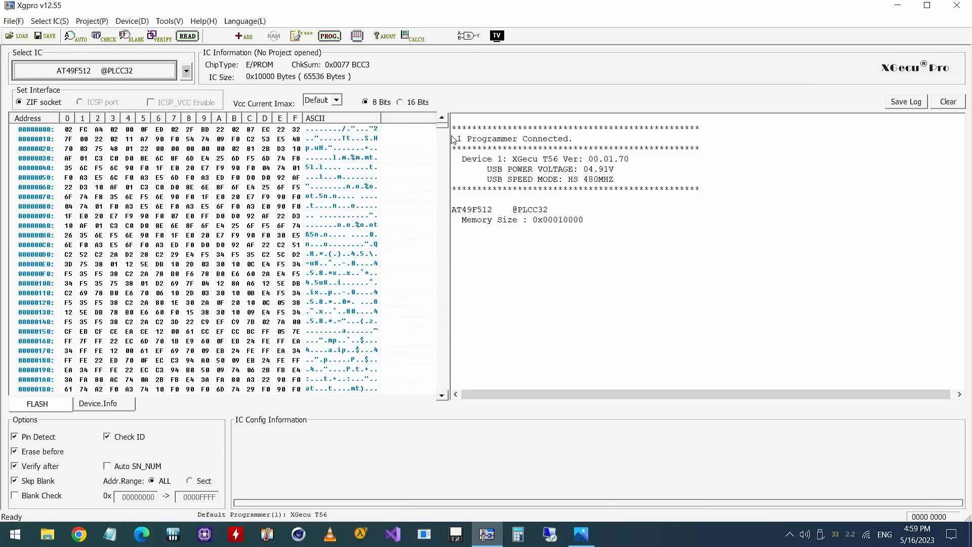
# Choose 3.11.00.08.00.rom from the GeForce2 MX BIOS folder as the file to load into the buffer
pyautogui.moveTo(445, 128); pyautogui.dragTo(435, 209)
pyautogui.hotkey('ctrl', 'o')
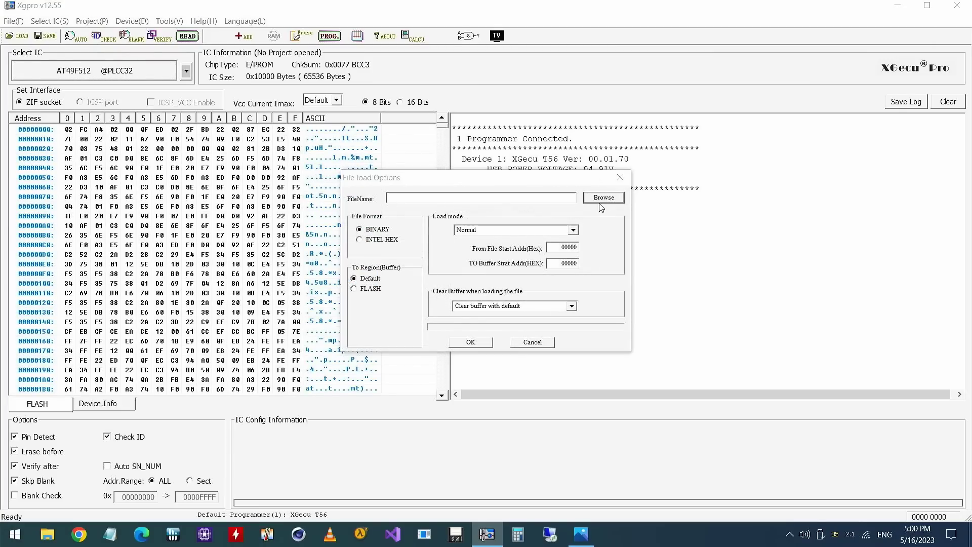
pyautogui.click(601, 202)
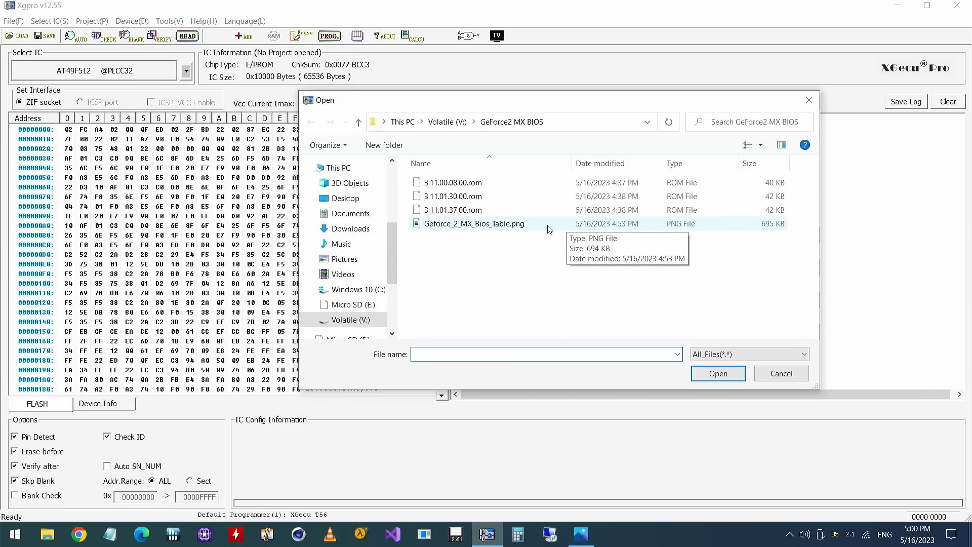
pyautogui.doubleClick(521, 183)
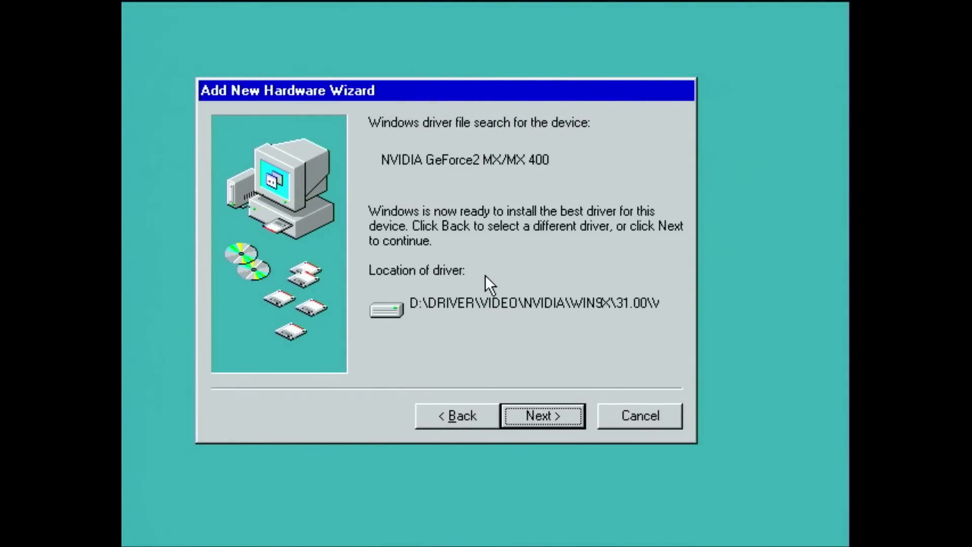
# Continue the Add New Hardware Wizard to install the NVIDIA GeForce2 MX/MX 400 driver
pyautogui.press('Return')
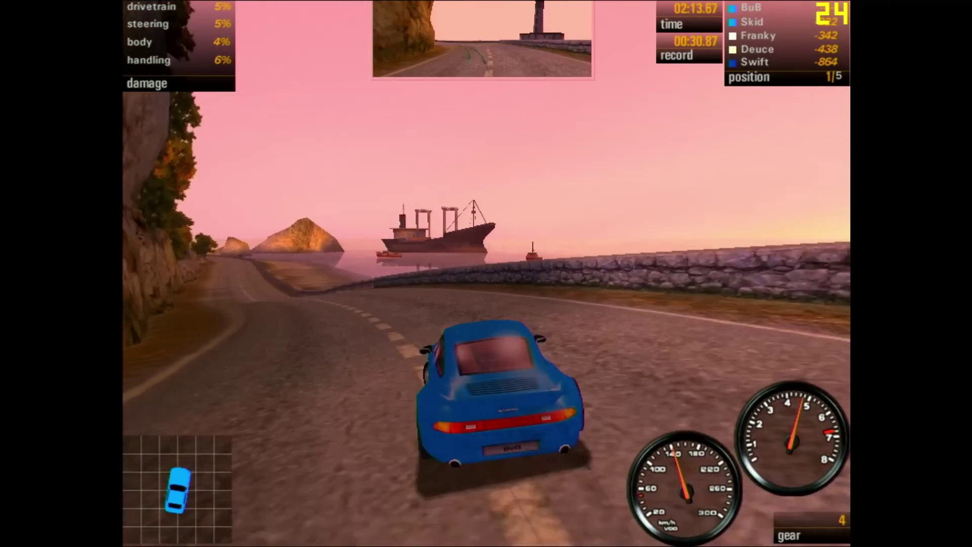
pyautogui.press('Left')
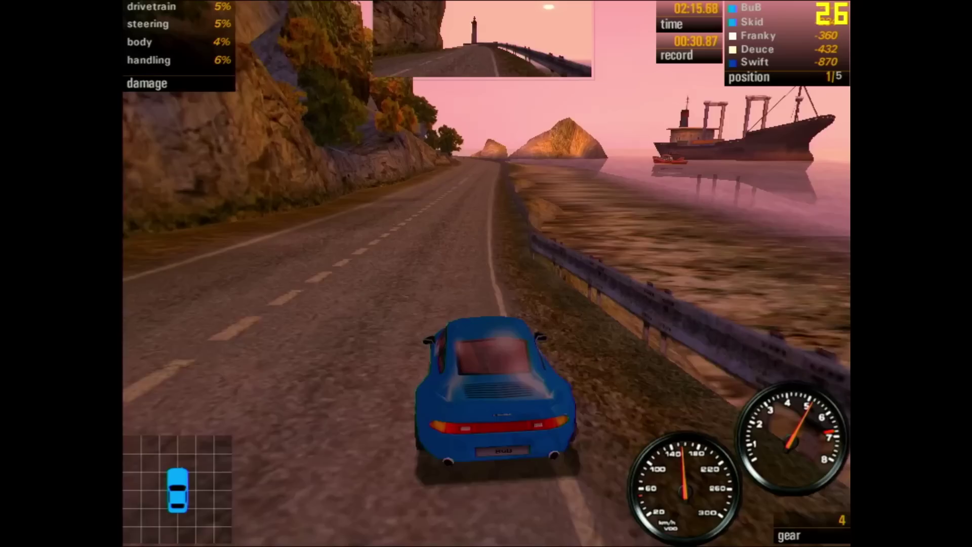
pyautogui.press('Left')
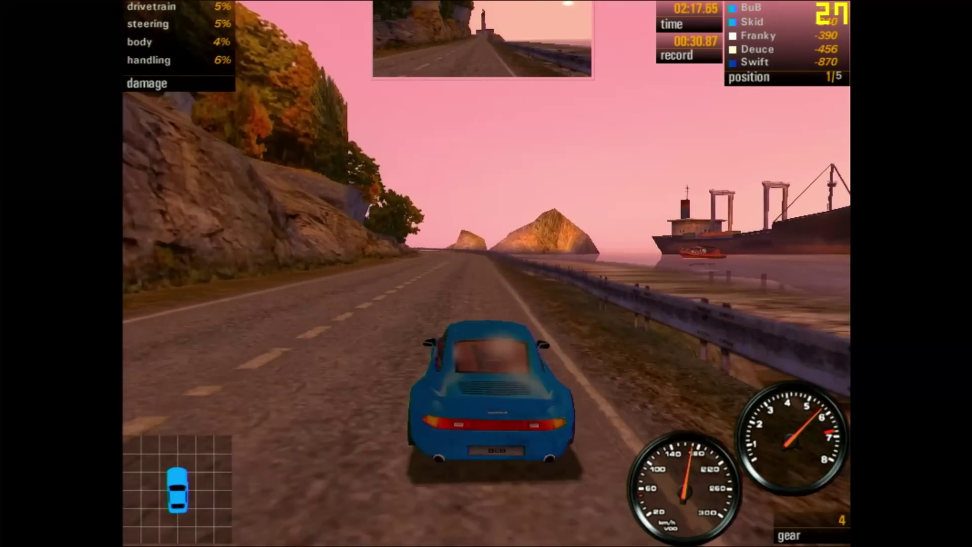
pyautogui.press('Left')
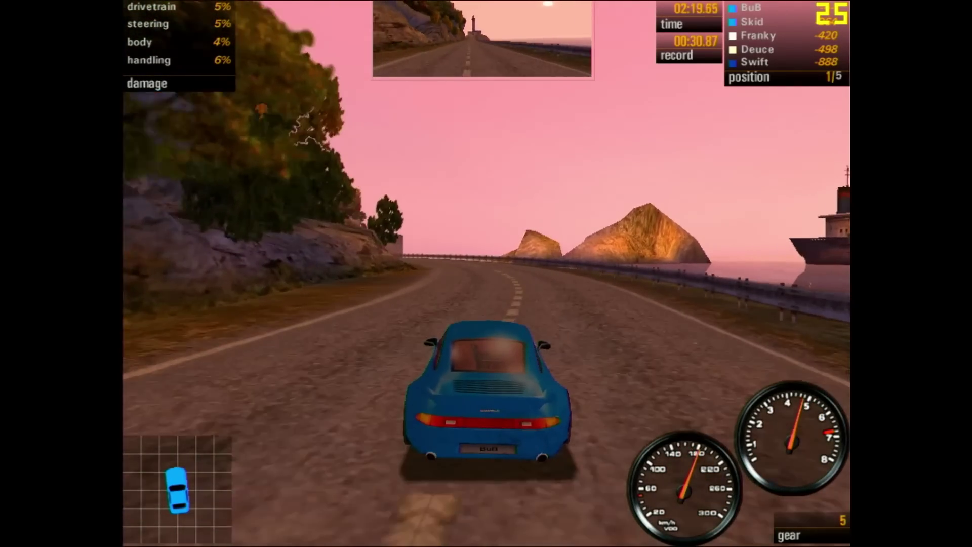